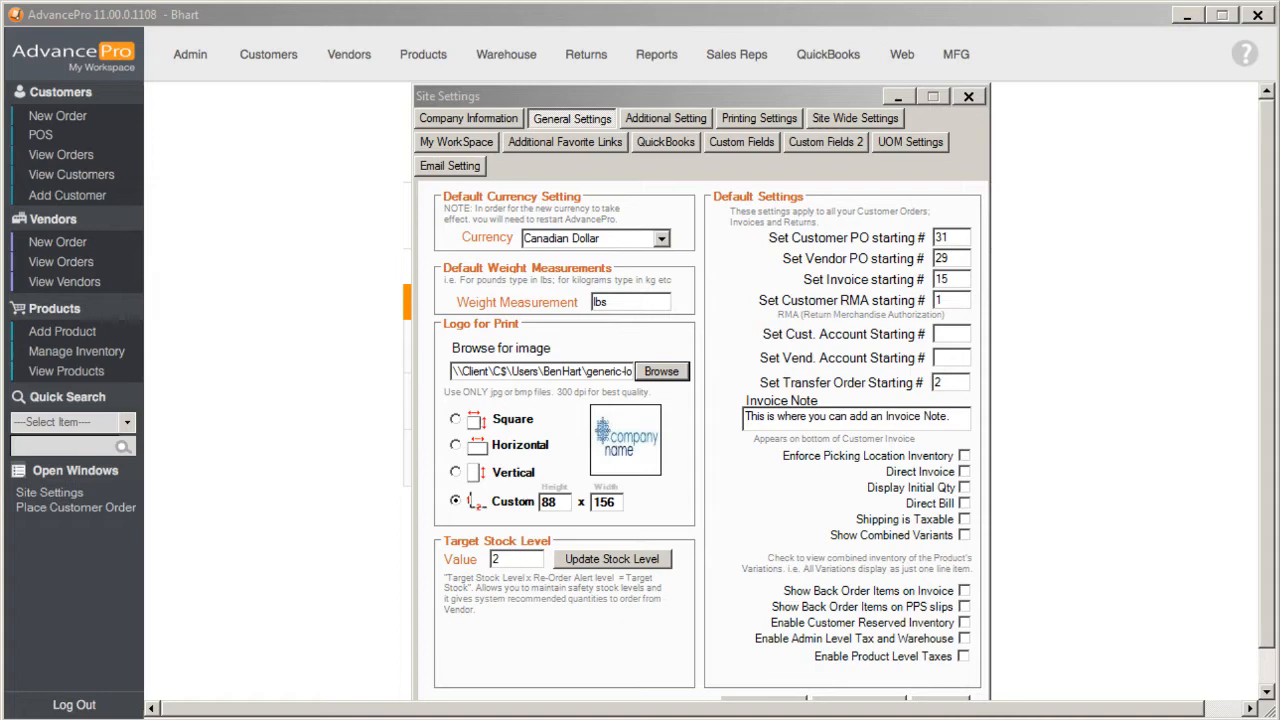
- Close Site Settings, saving the General Settings changes, and return to the open customer order
click(968, 96)
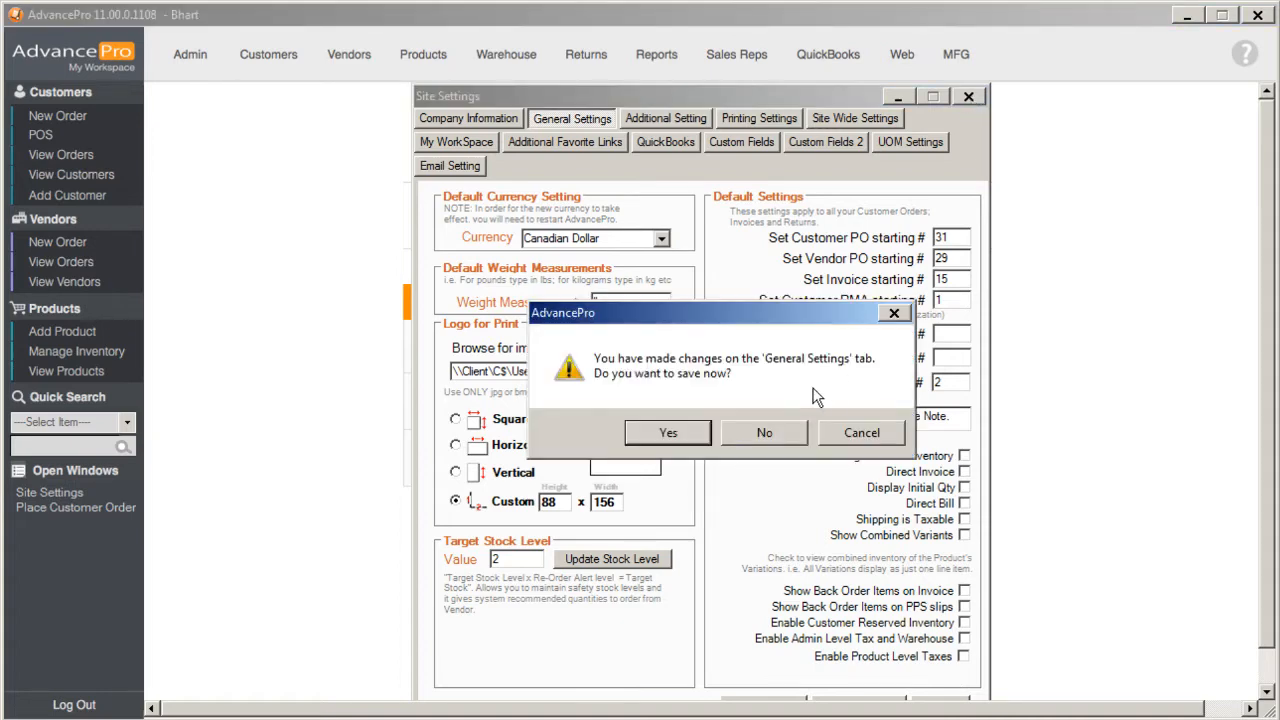
click(669, 438)
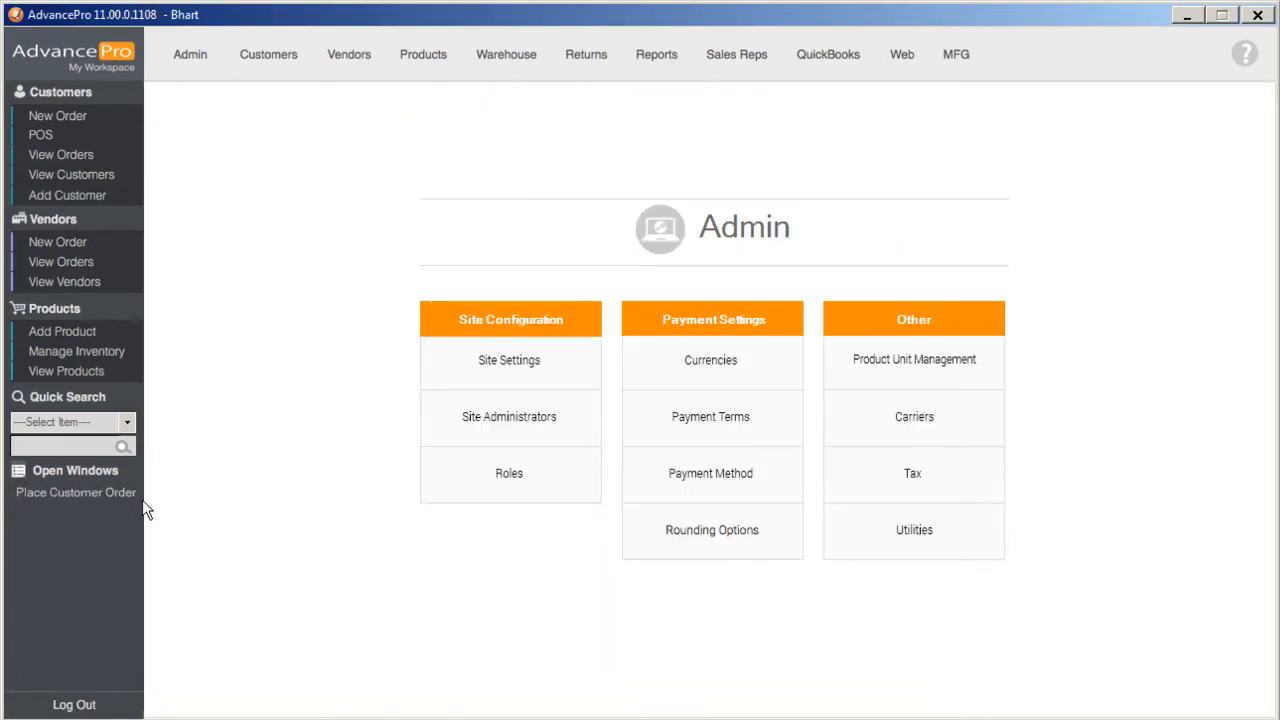
click(102, 494)
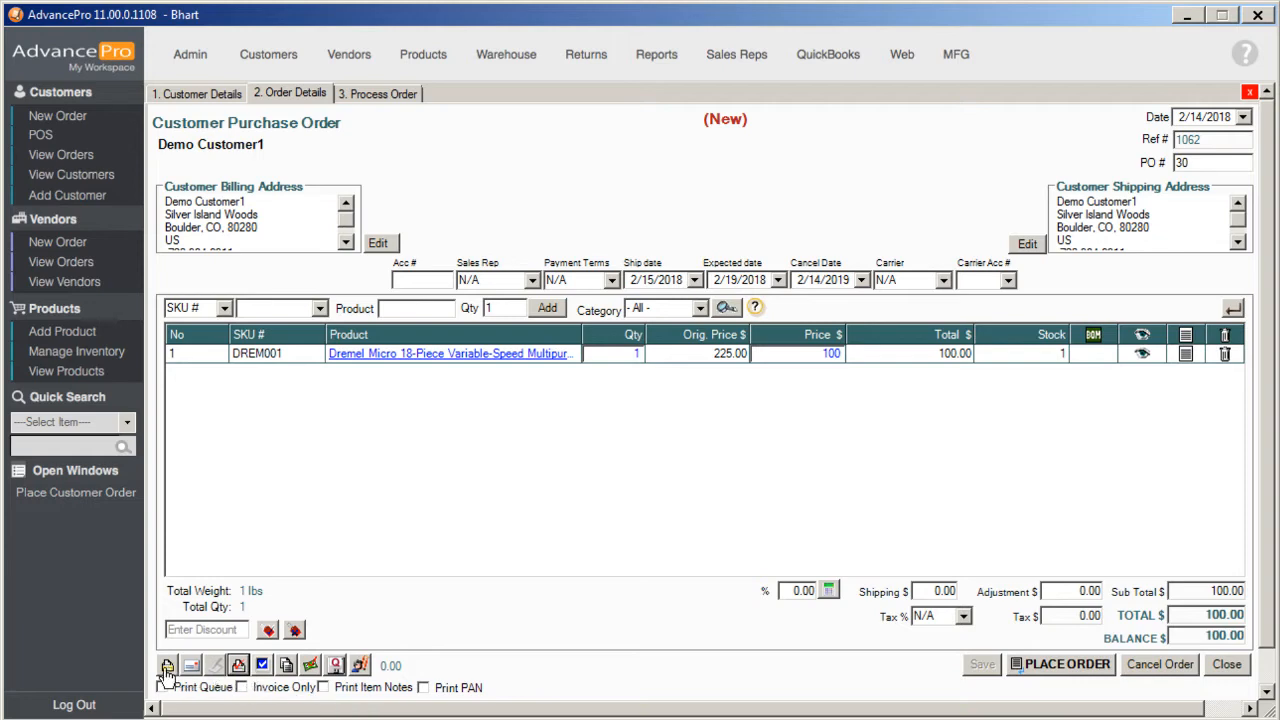
- Preview the new customer order with SmartPrint Pro, check its document title, and close the preview
click(238, 665)
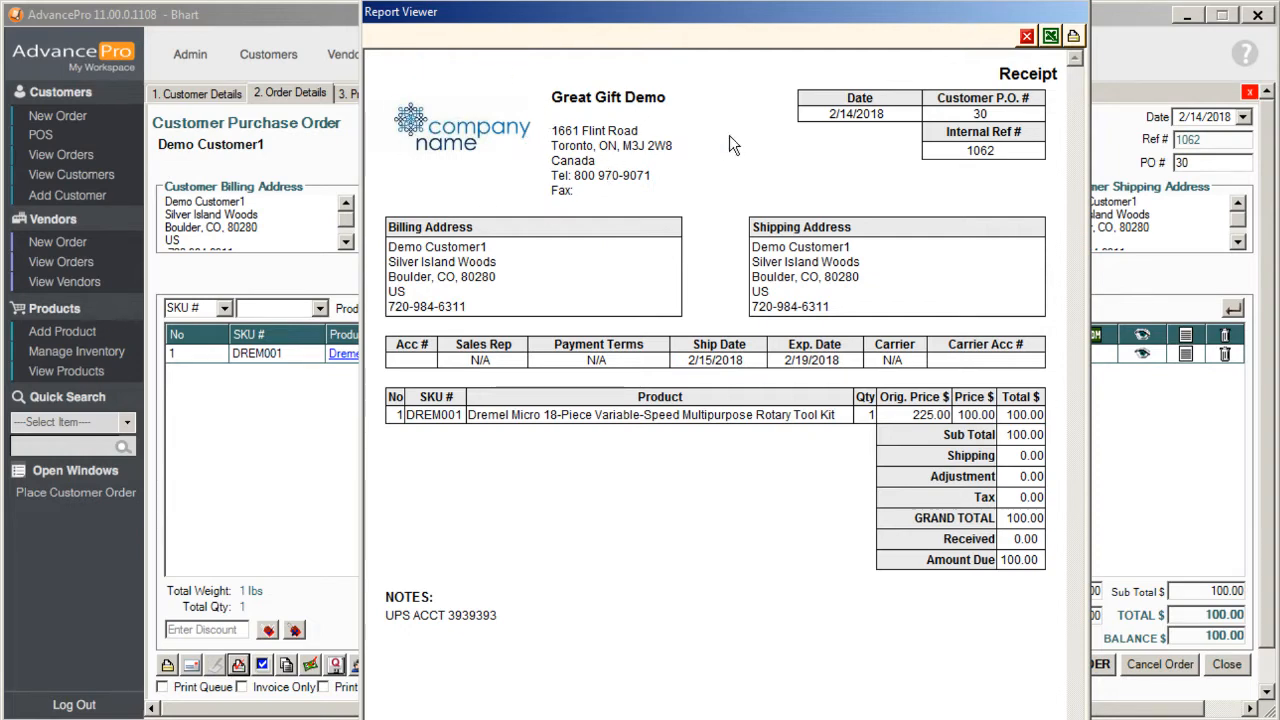
drag(993, 74, 1060, 77)
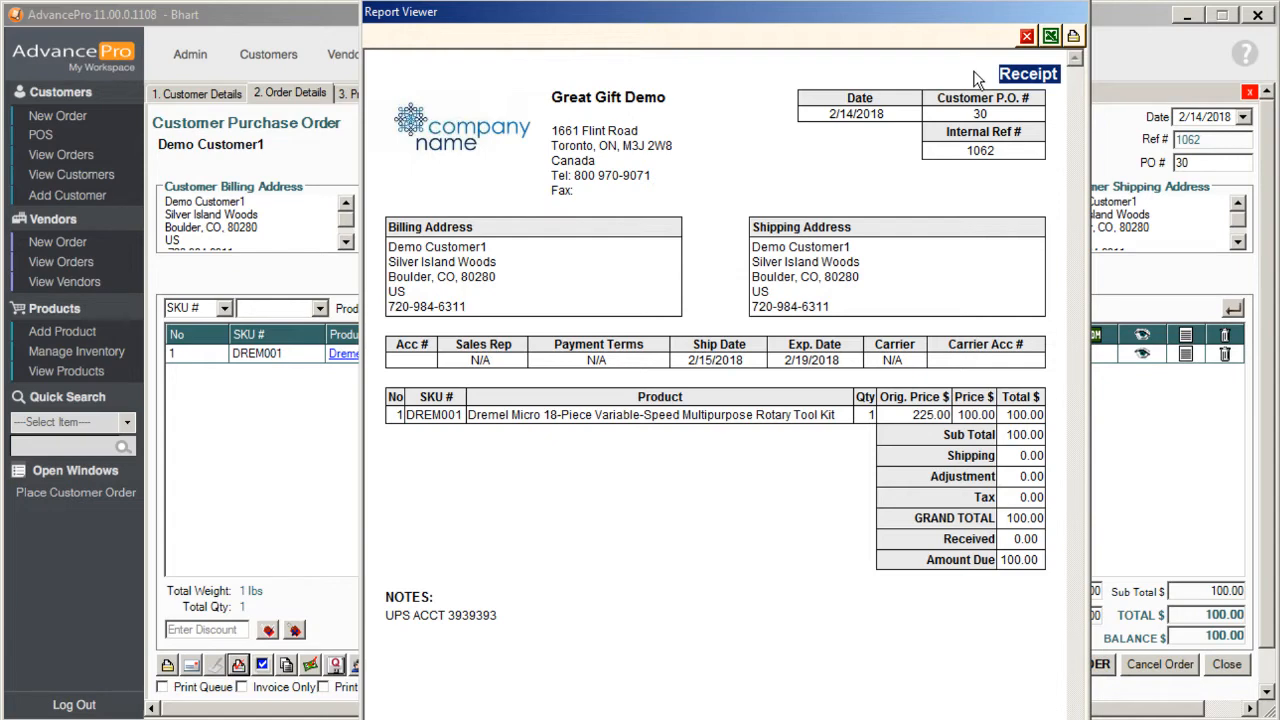
click(1026, 37)
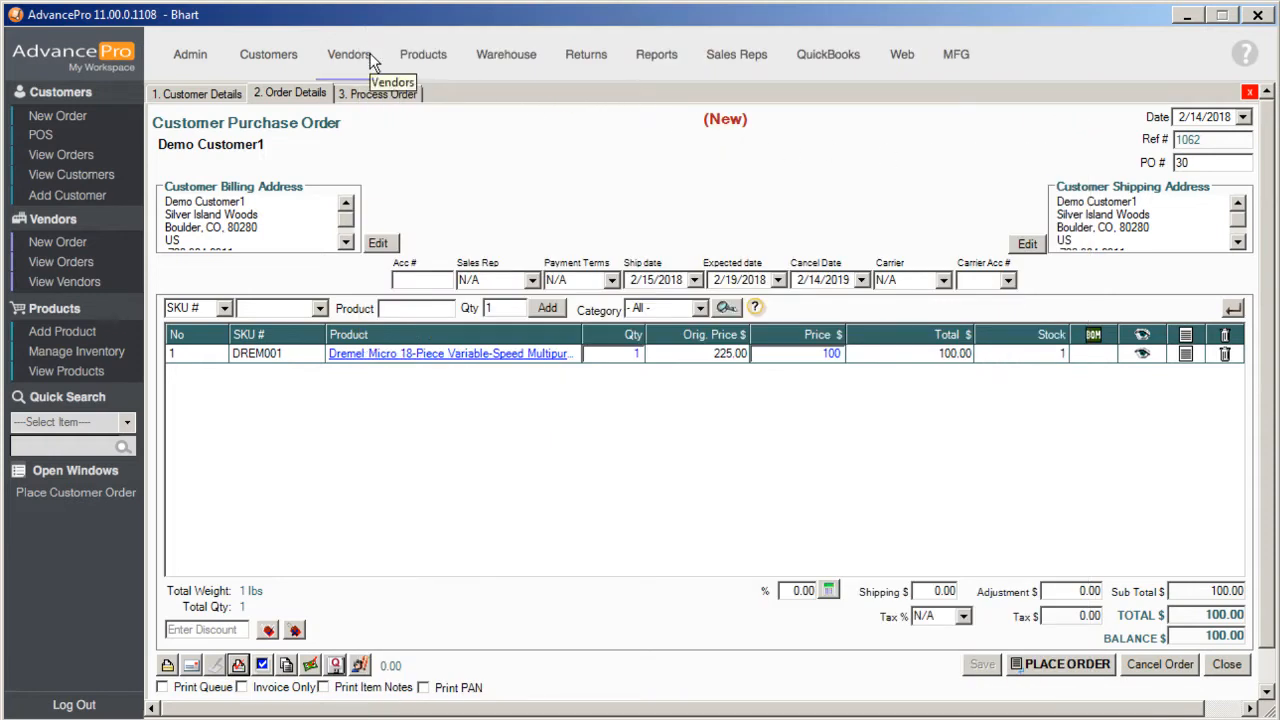
- Open the first pending customer invoice, preview it with SmartPrint Pro, and close the preview
click(276, 56)
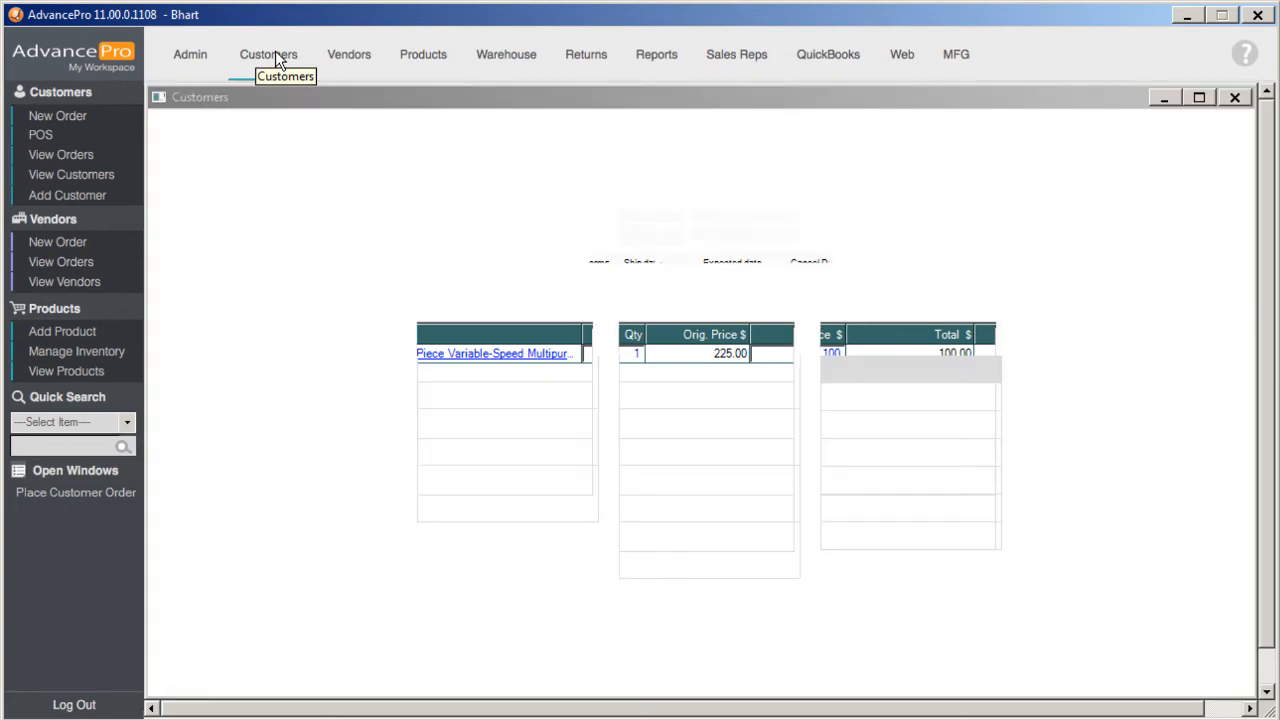
click(540, 470)
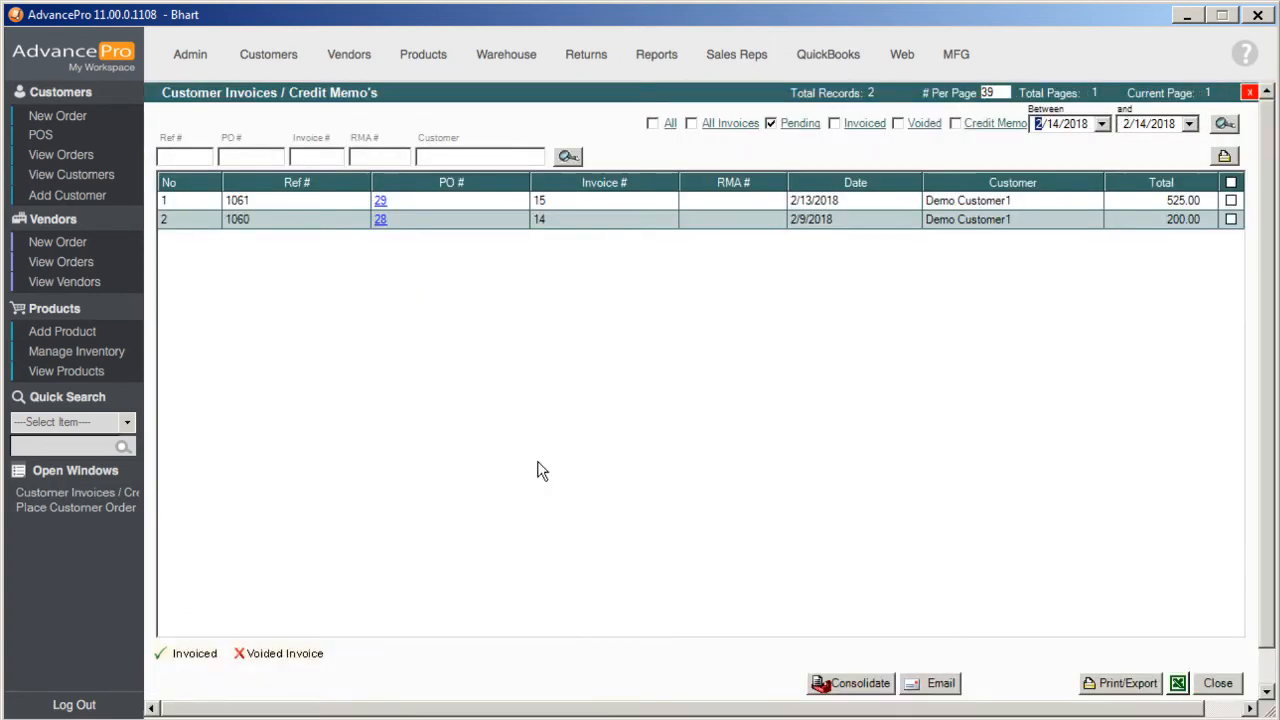
double_click(379, 205)
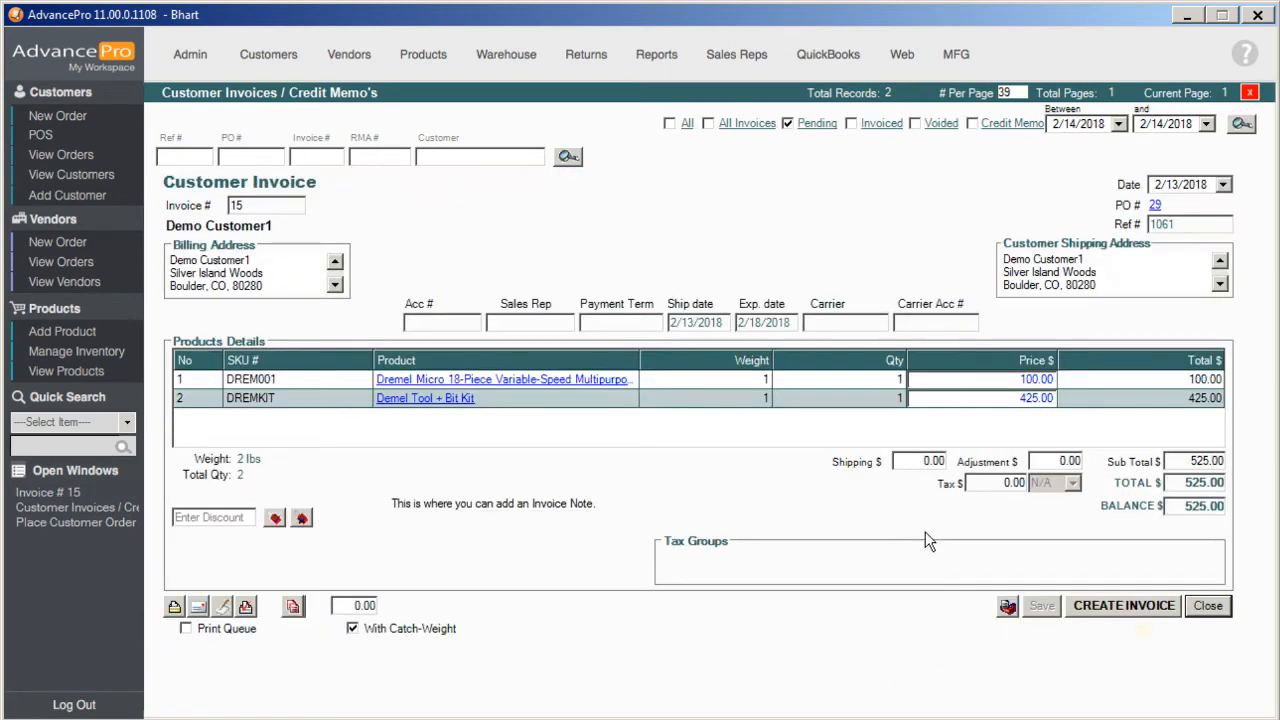
click(246, 607)
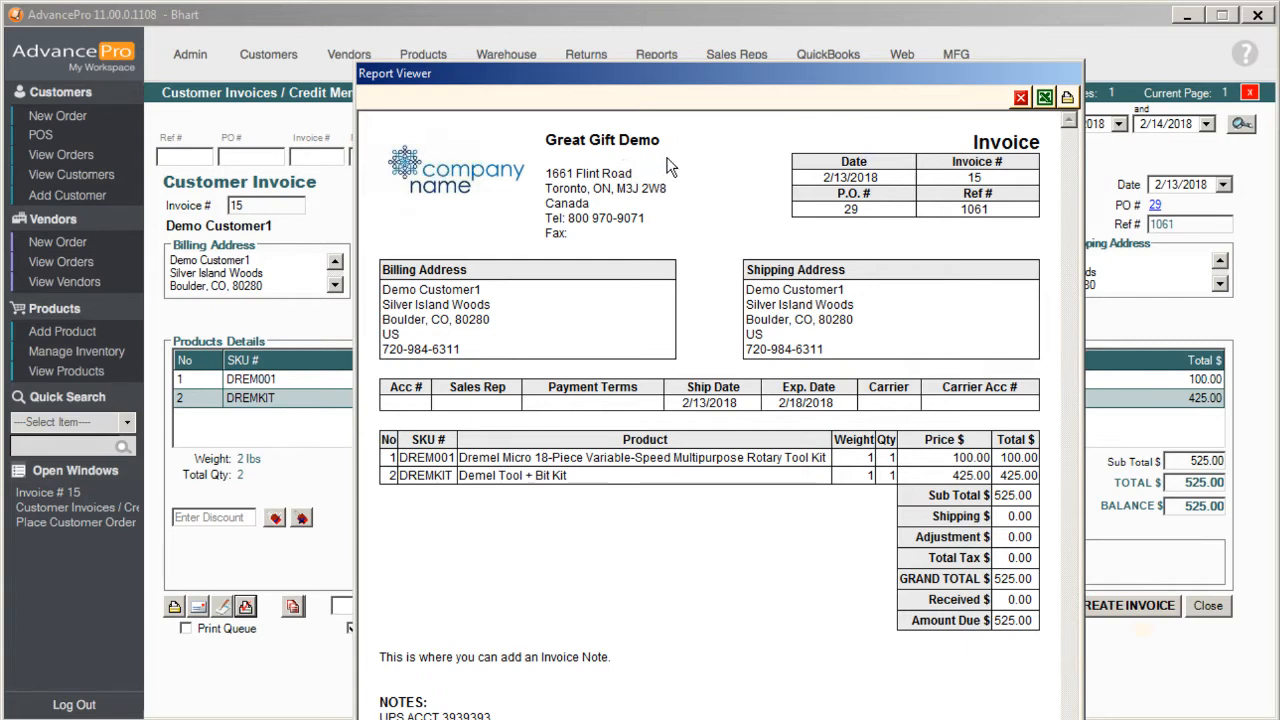
click(1020, 98)
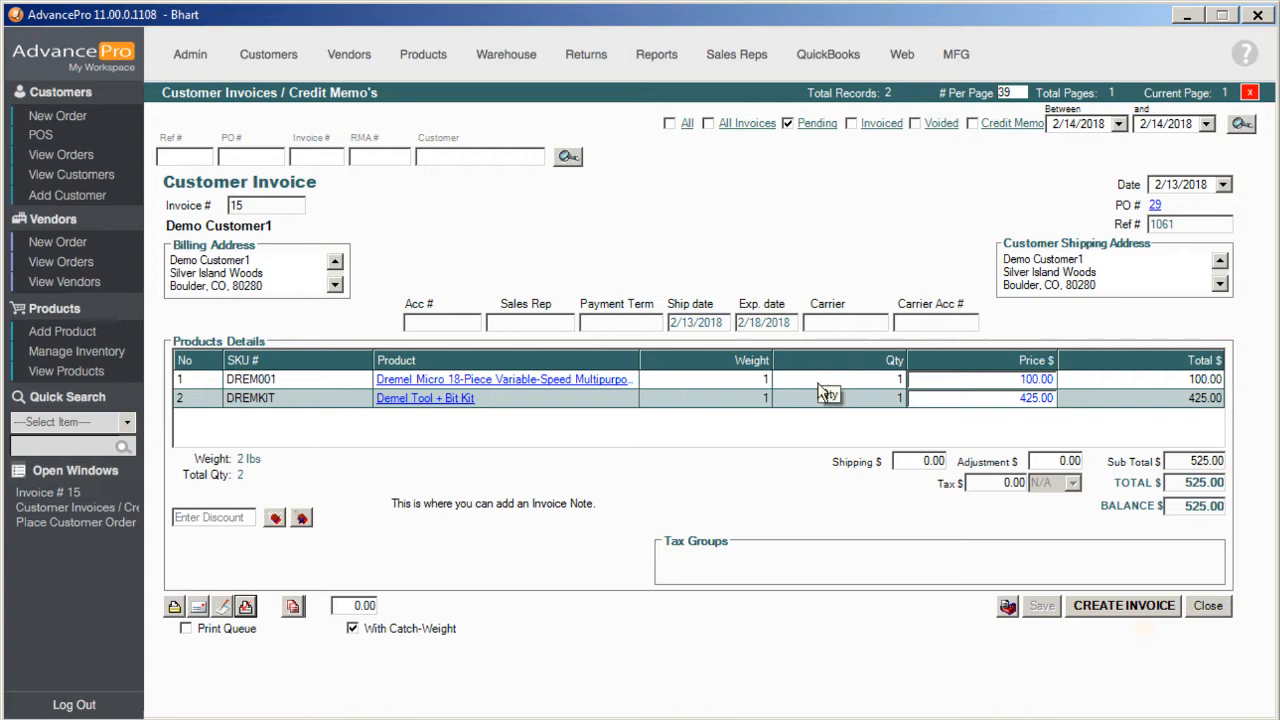
- In the SmartPrint Pro order print layout of Site Settings, rename the SKU # column to "Product #"
click(191, 62)
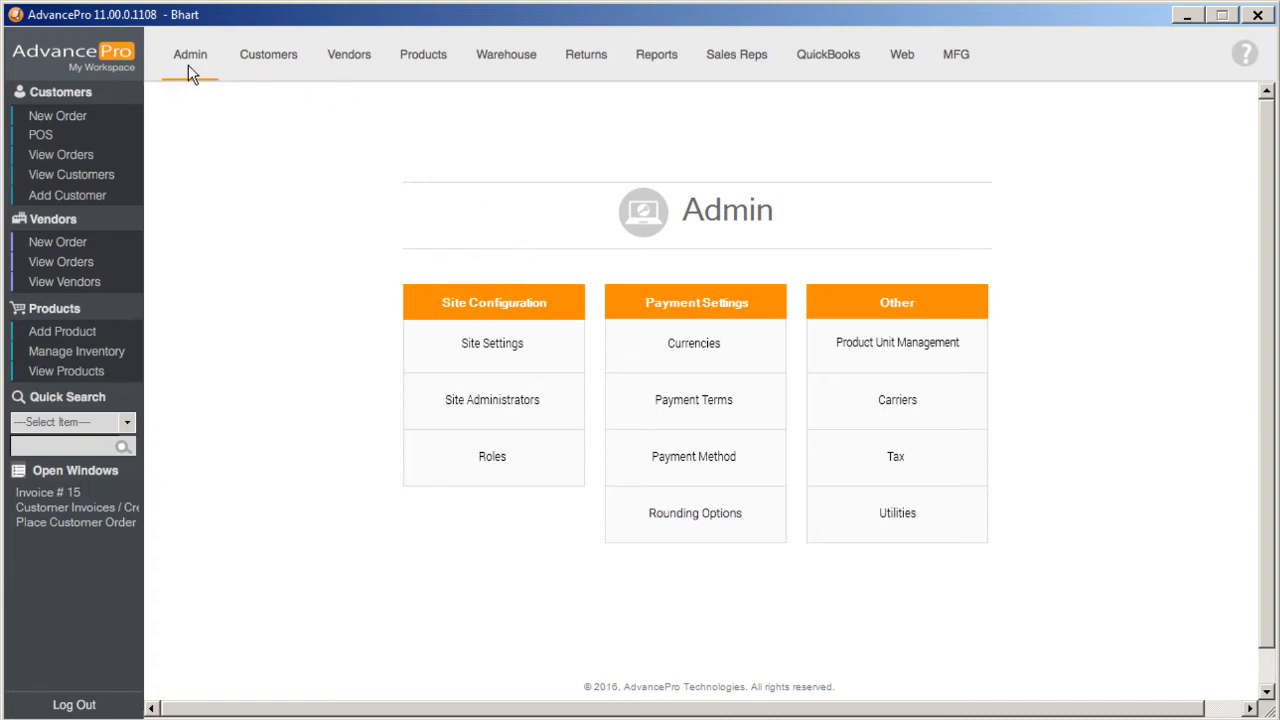
click(492, 345)
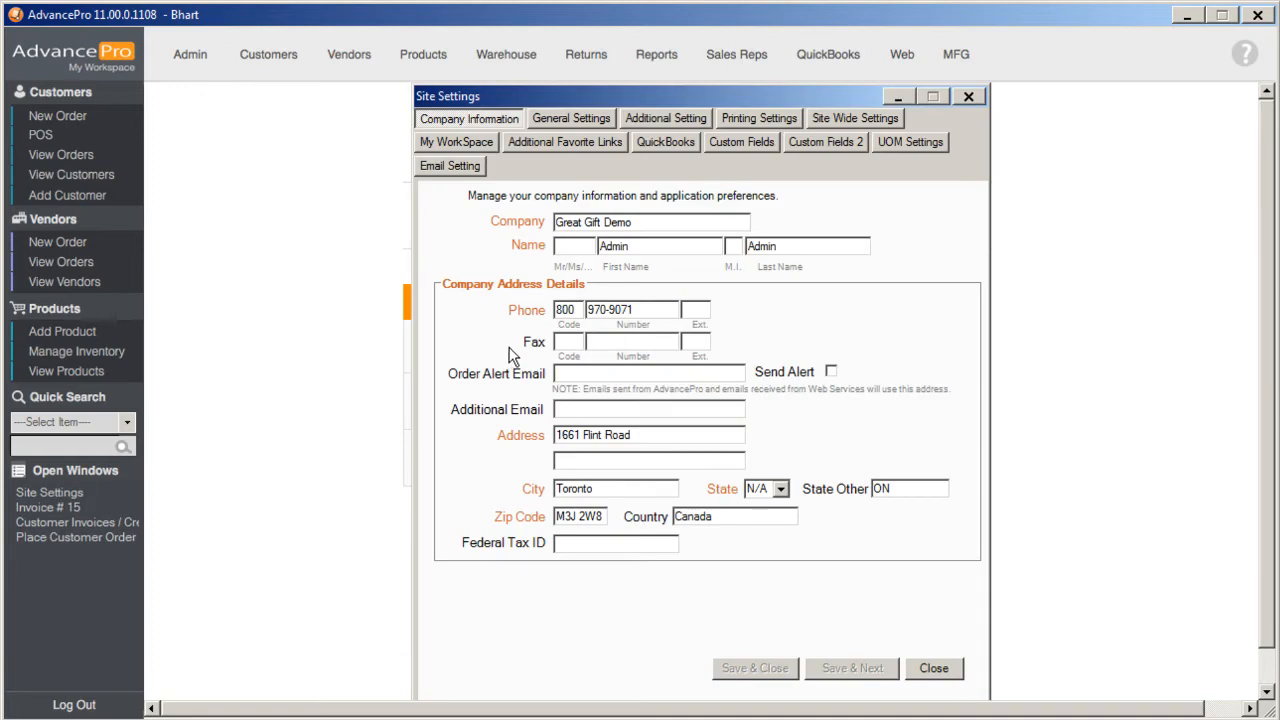
click(740, 118)
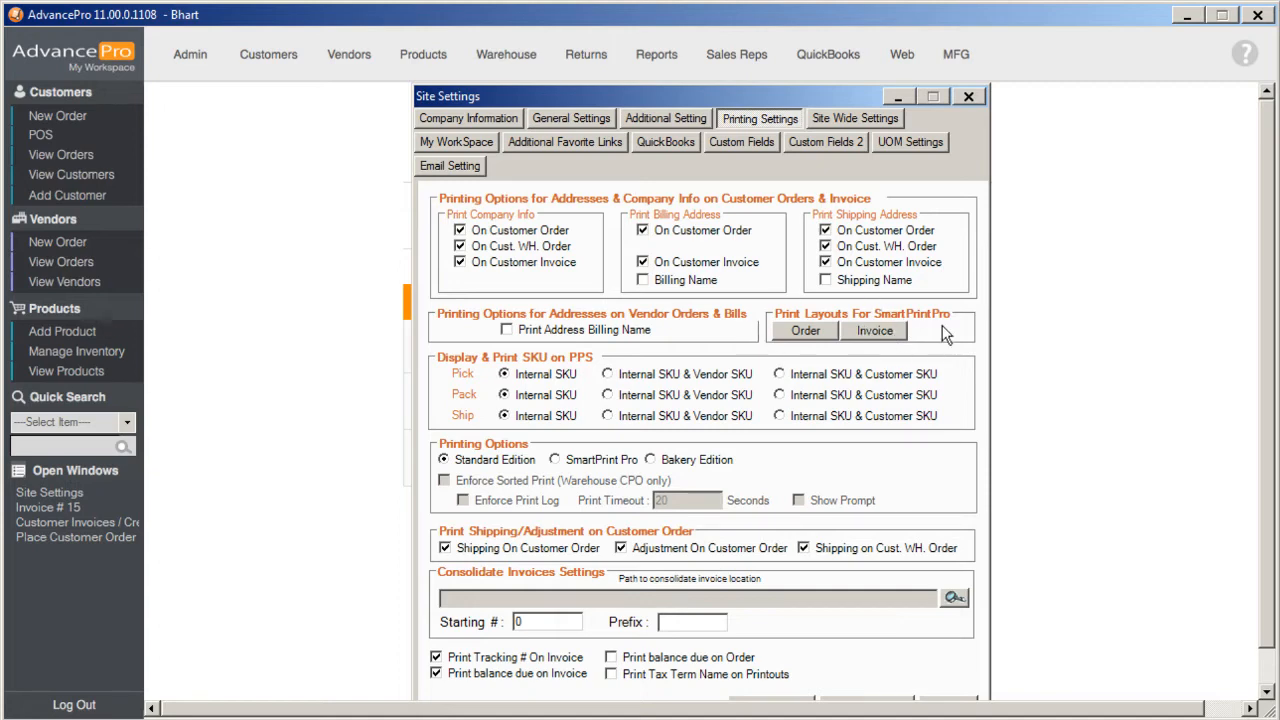
click(806, 331)
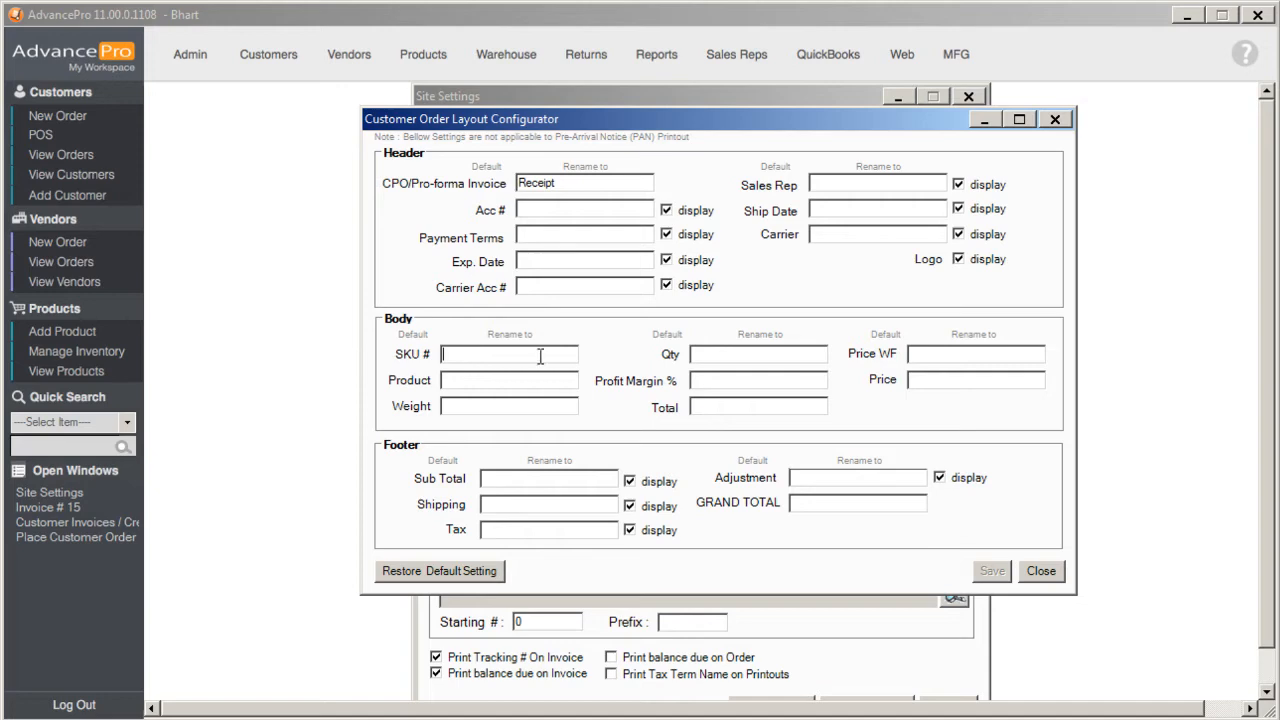
text(Product #)
- Clear the custom name for CPO/Pro-forma Invoice, save the order layout, and close Site Settings
drag(586, 186, 476, 195)
key(BackSpace)
click(991, 574)
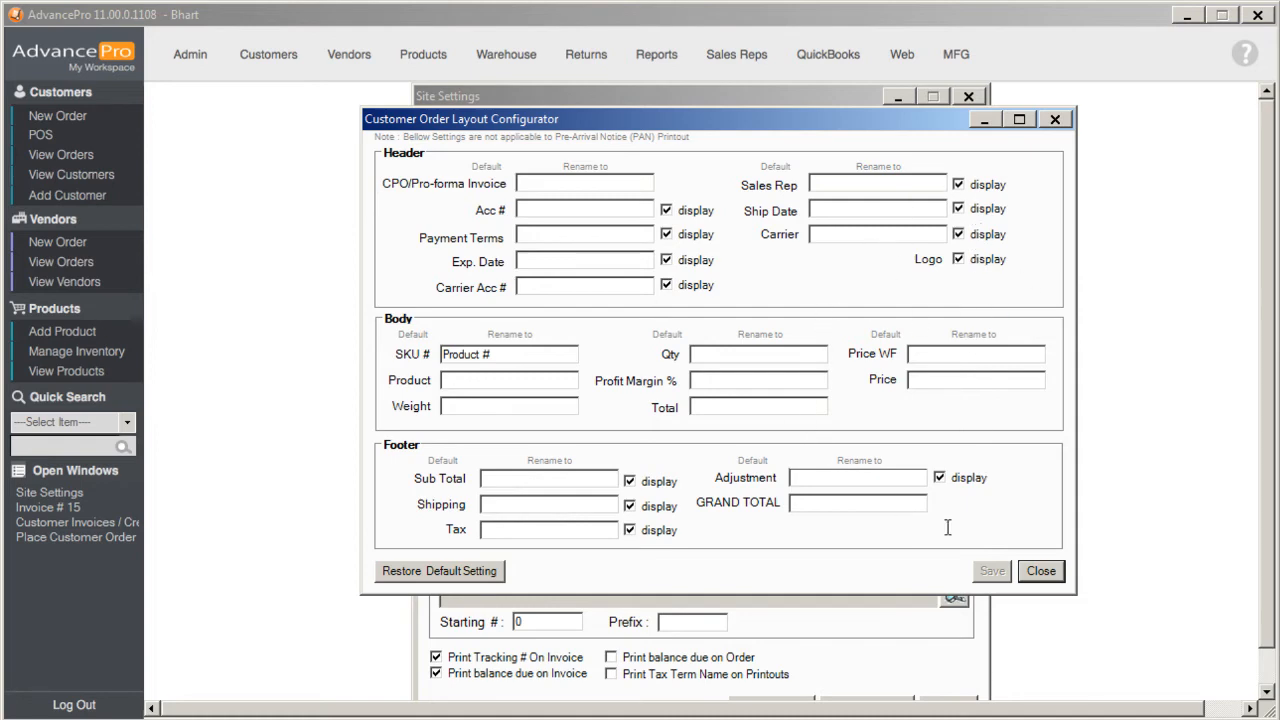
click(1041, 570)
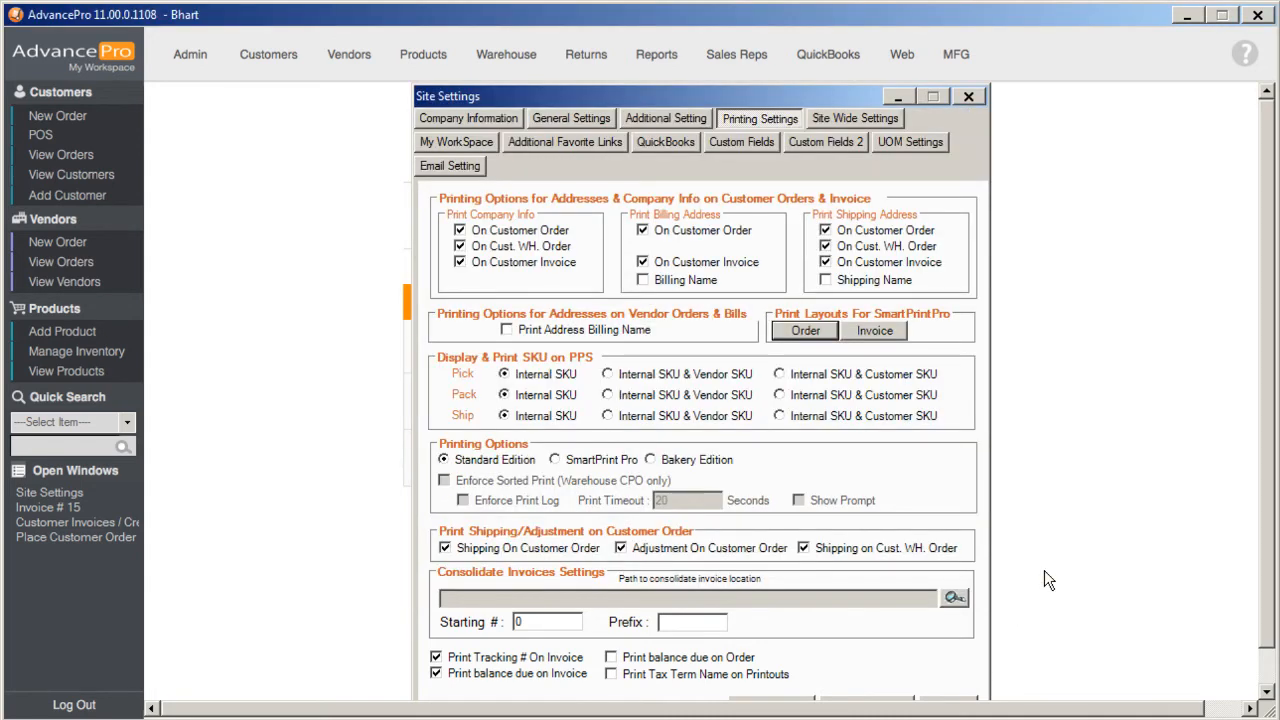
click(969, 96)
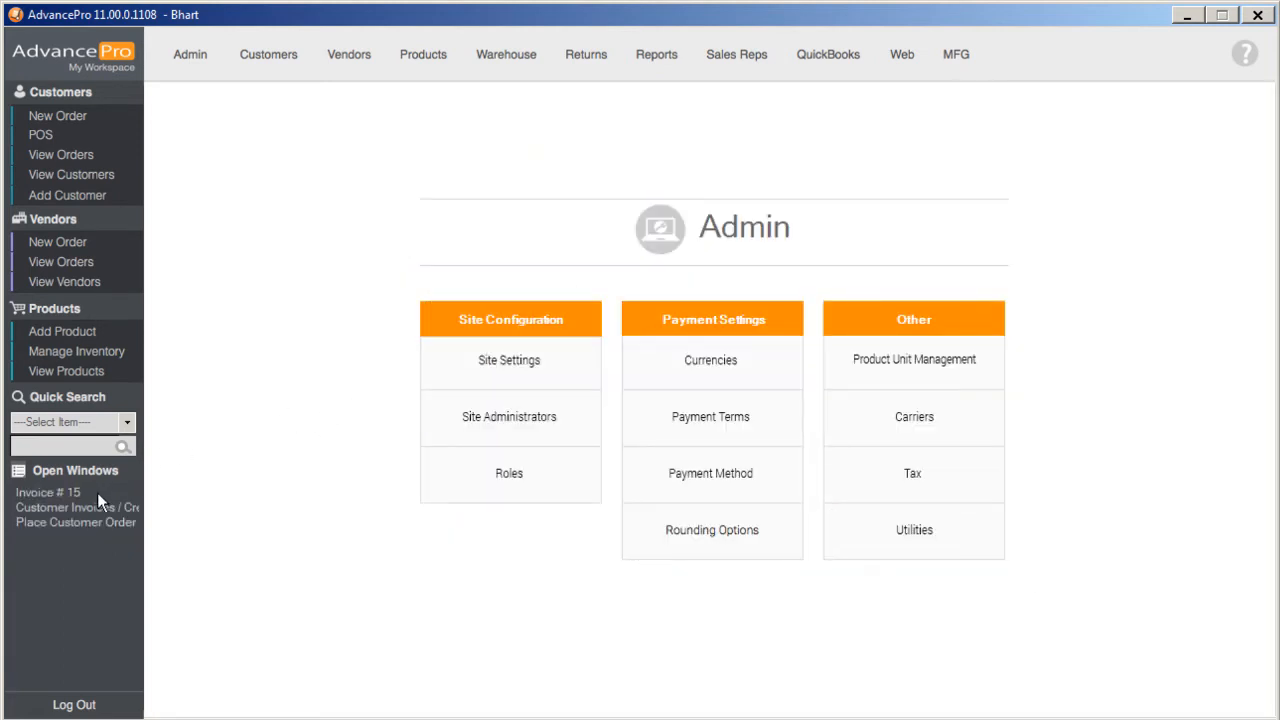
- Return to the open customer order, check its SmartPrint Pro printout, and close the preview
click(83, 522)
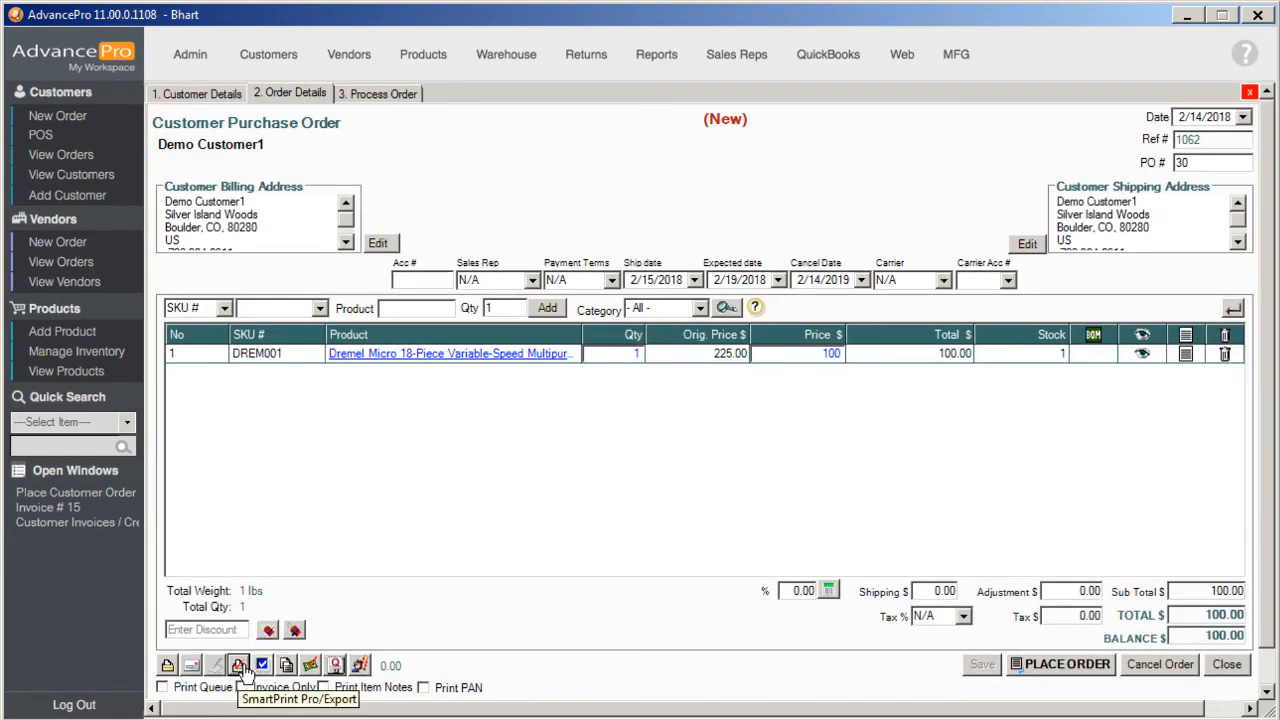
click(239, 667)
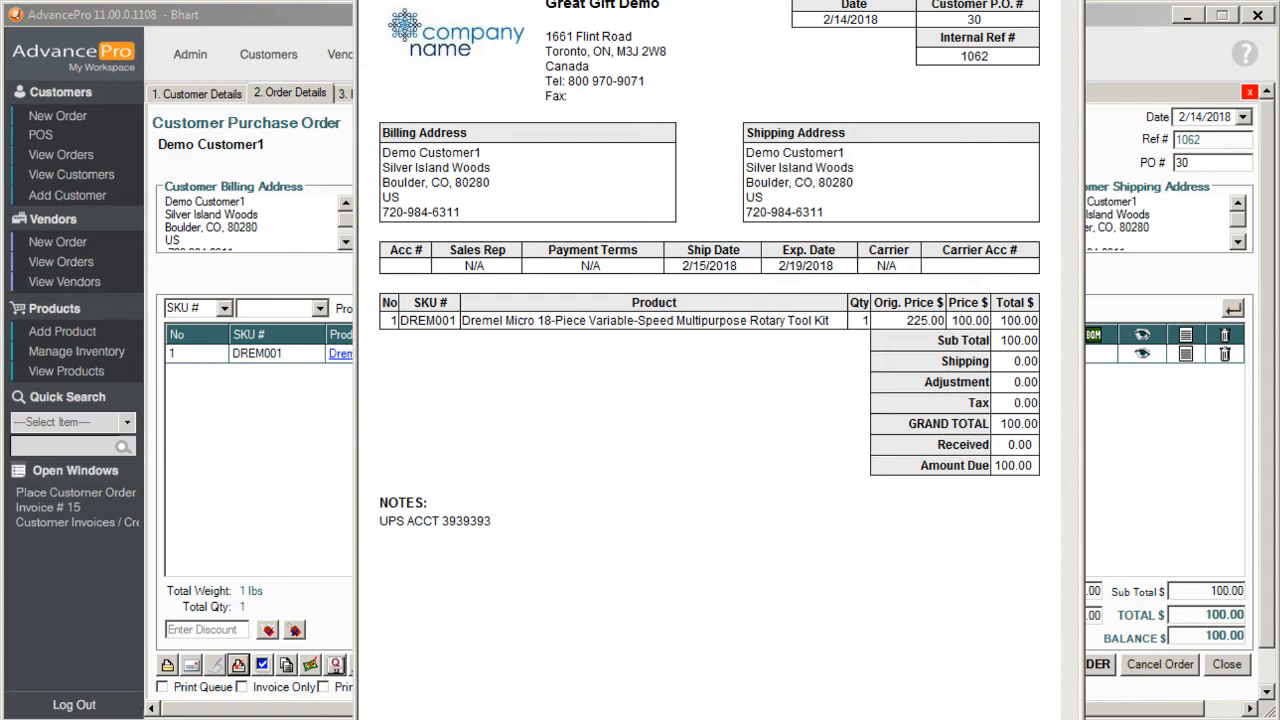
click(1070, 1)
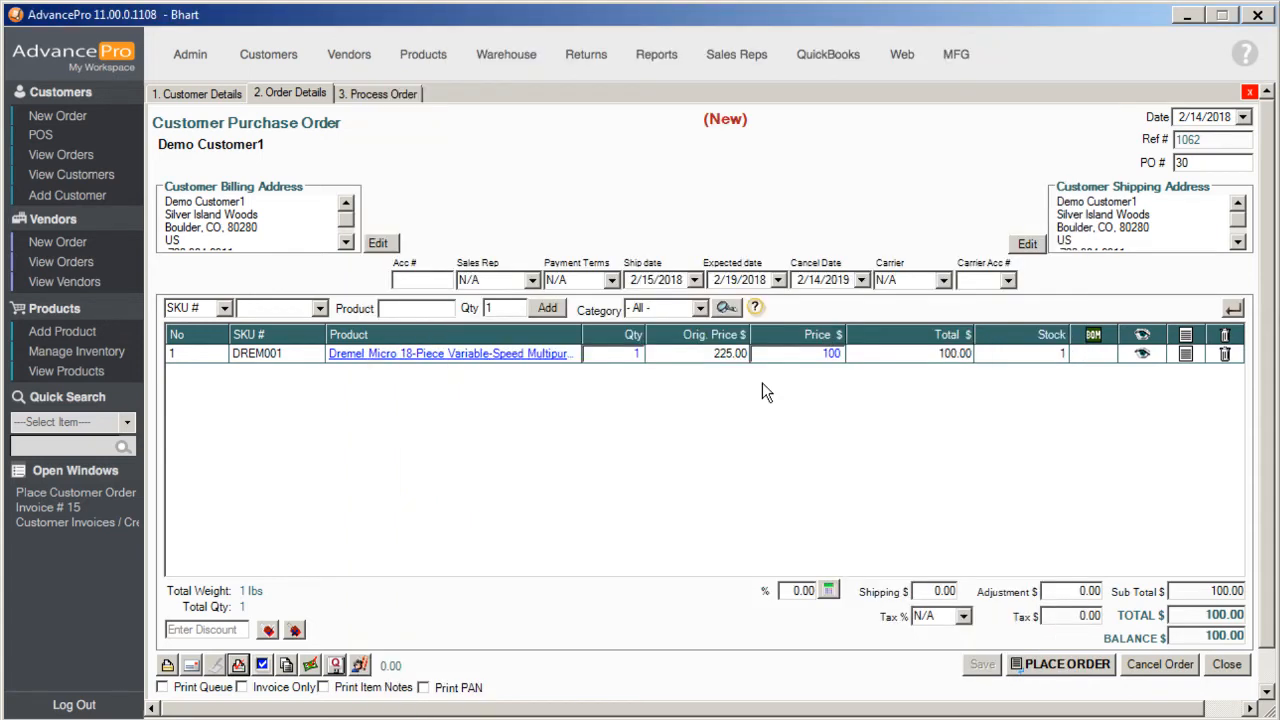
- Preview the customer order in the standard print format, enlarge the preview window to inspect it, and close it
click(167, 667)
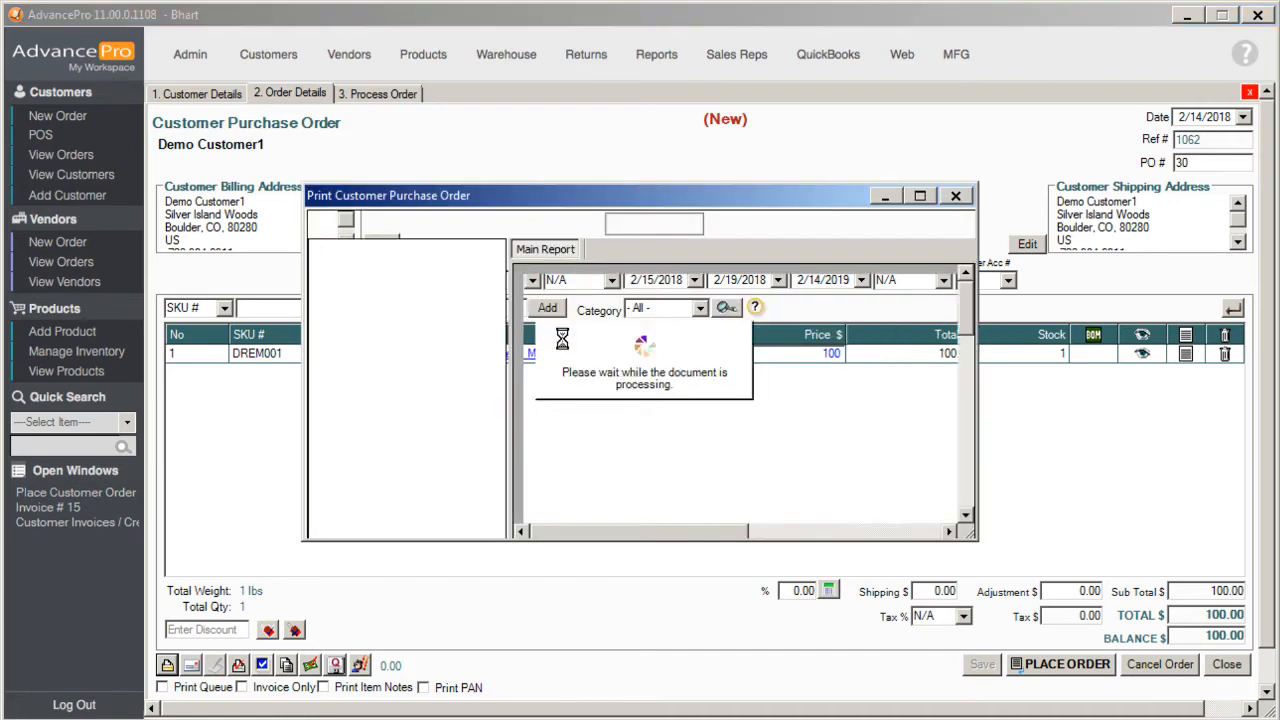
drag(599, 203, 431, 137)
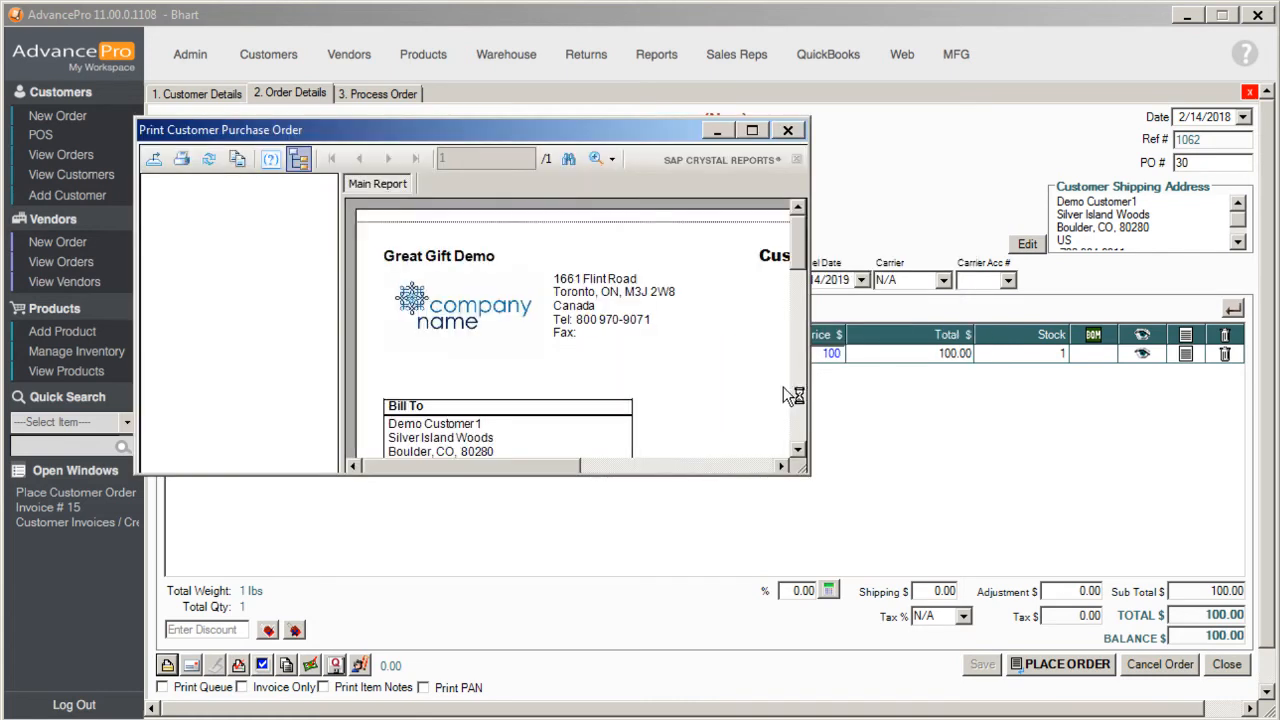
drag(804, 470, 1146, 643)
click(758, 255)
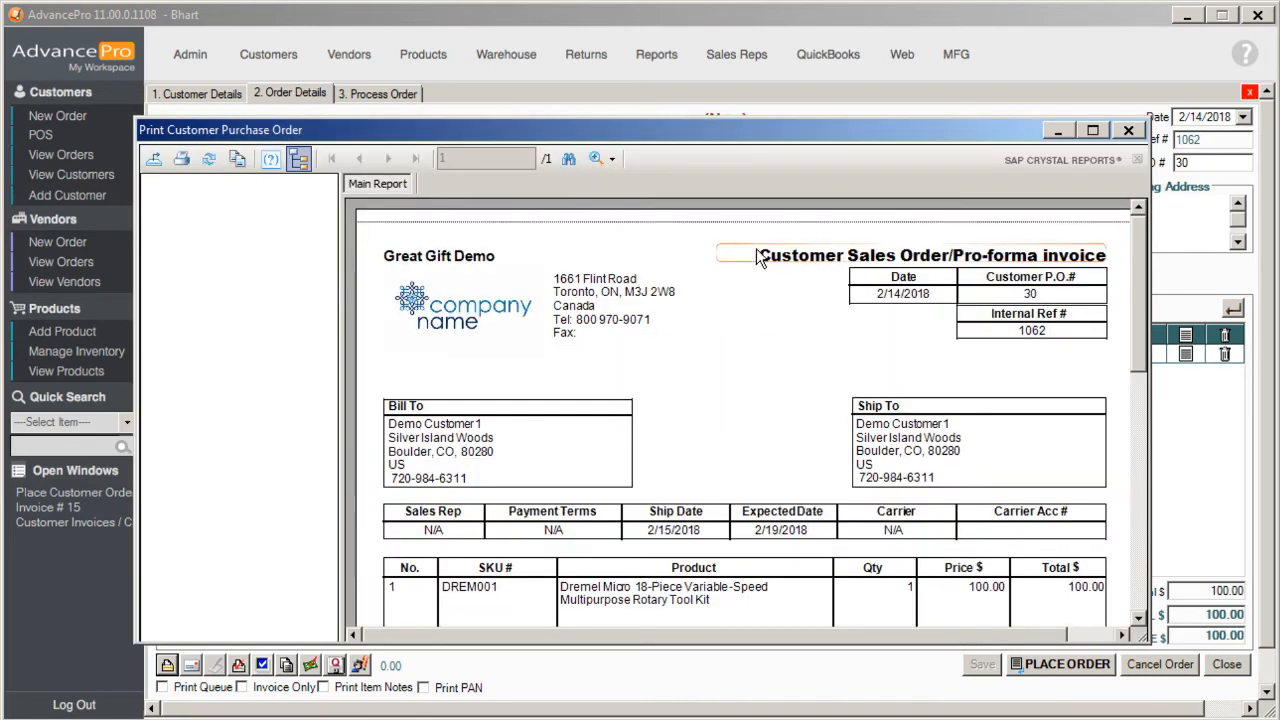
click(1128, 133)
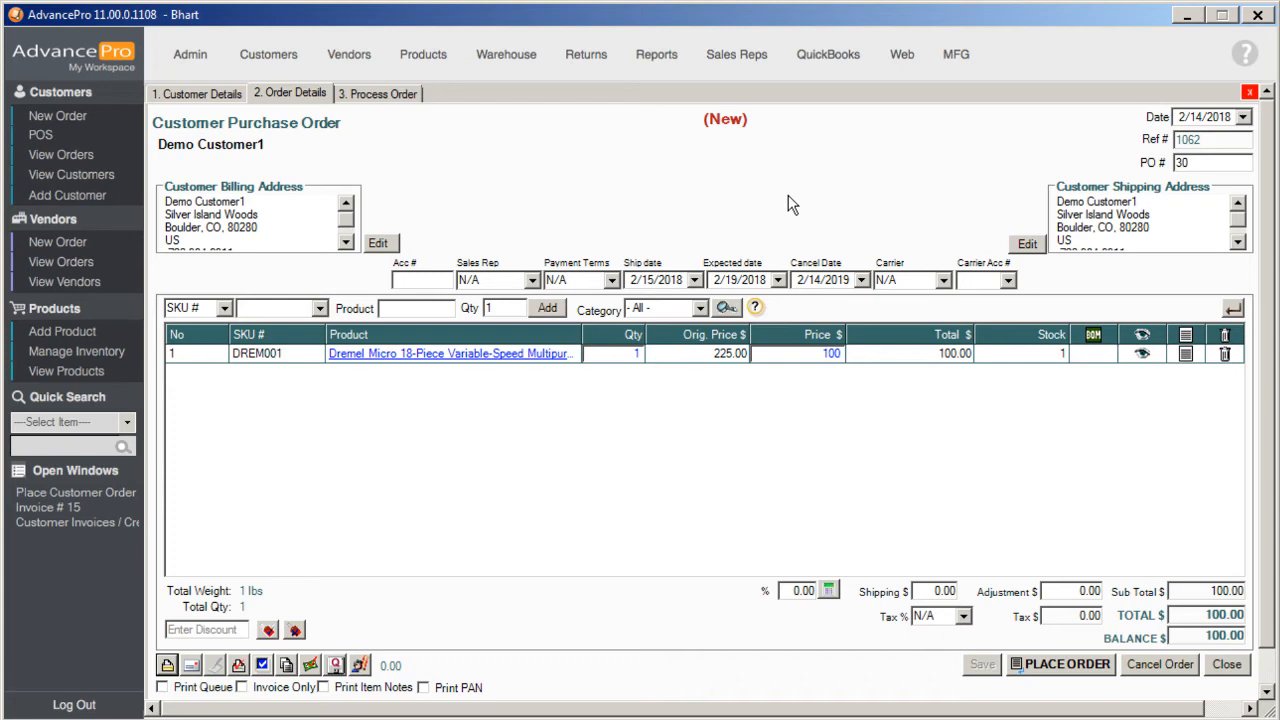
- View the product details of the Dremel Micro rotary tool kit on the order, and close them
click(484, 360)
click(484, 356)
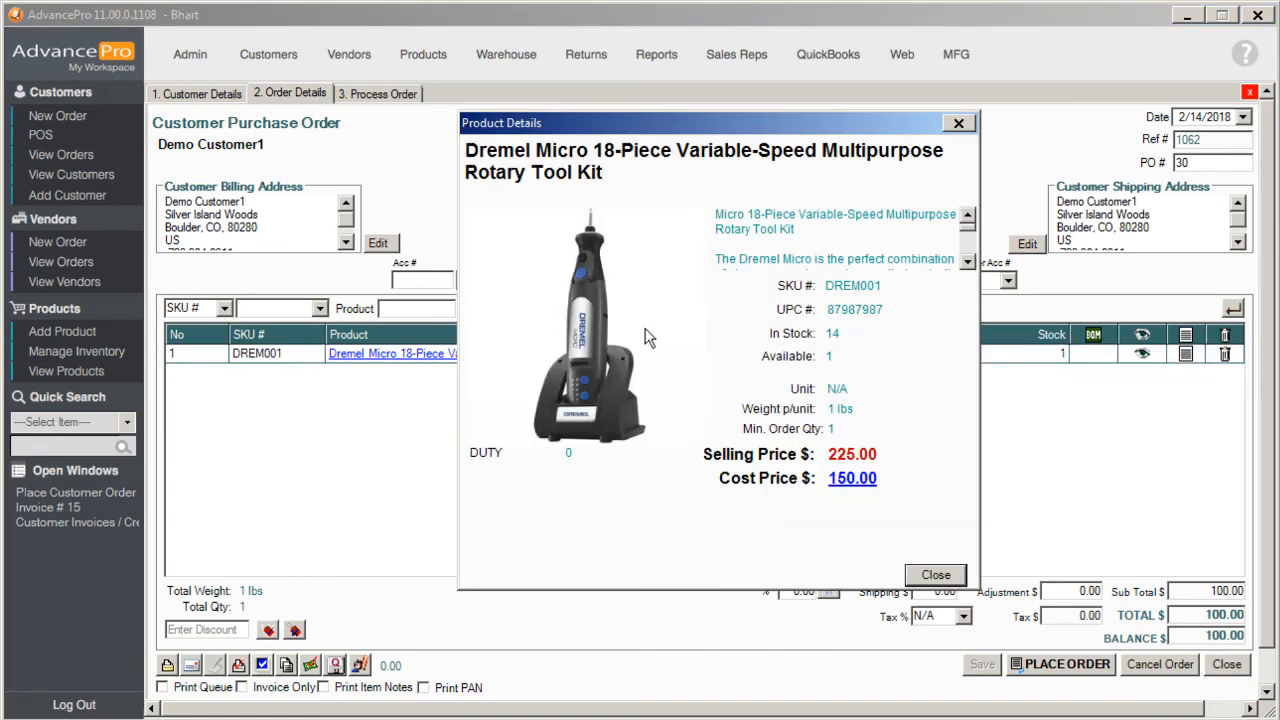
click(934, 575)
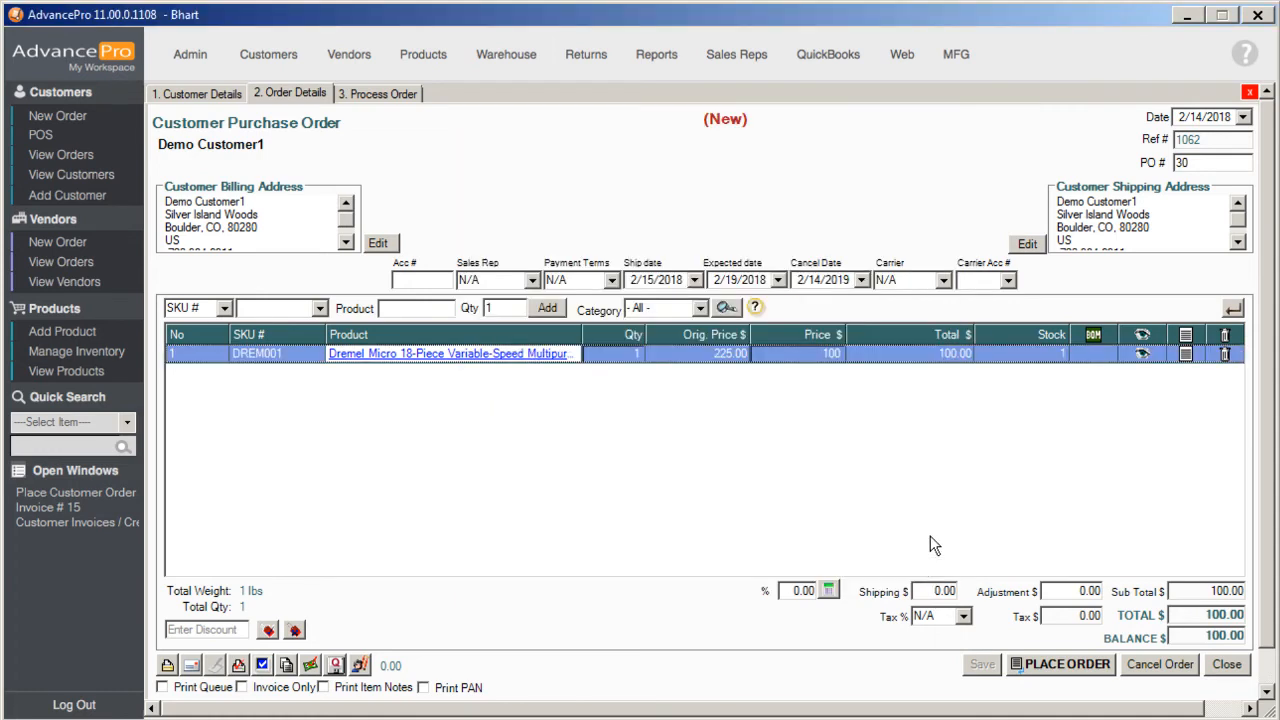